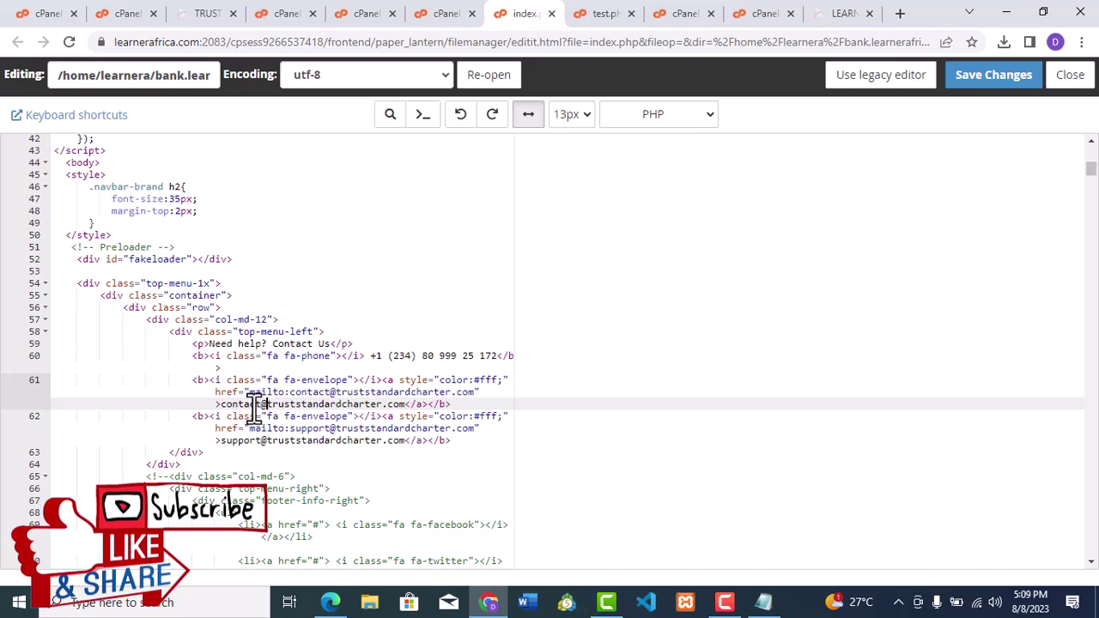
Step: Change the domain name in the displayed contact e-mail on line 61 of index.php to learnerafrica
click(266, 406)
drag(268, 405, 380, 405)
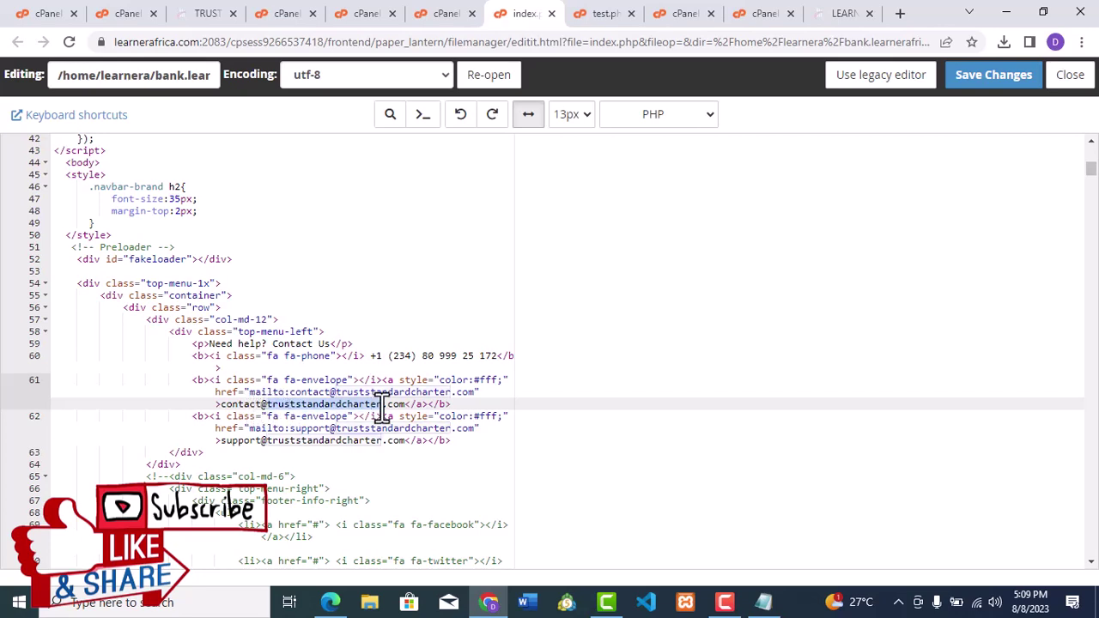
text(learne)
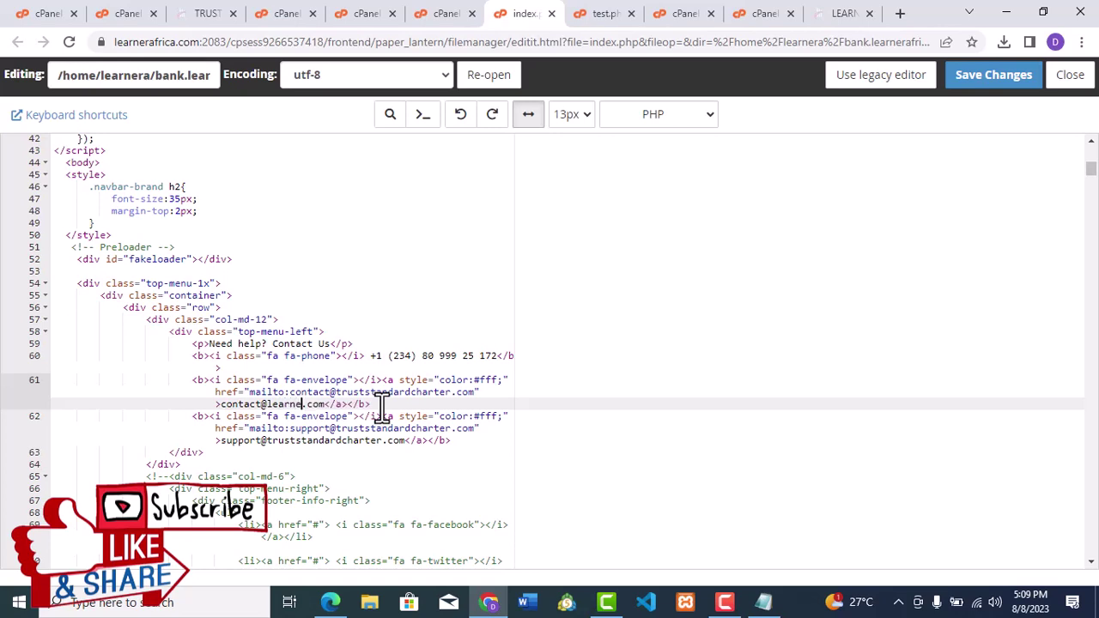
text(rafrica)
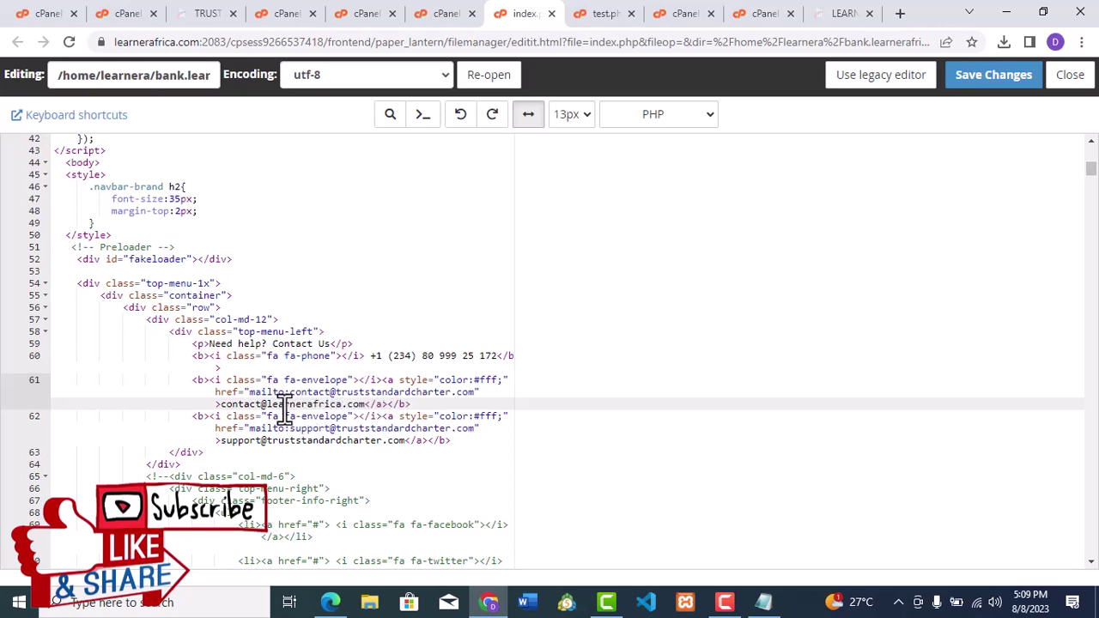
Step: Copy the learnerafrica.com domain over the one in the displayed support e-mail on line 62 and save index.php
drag(267, 403, 366, 403)
key(ctrl+c)
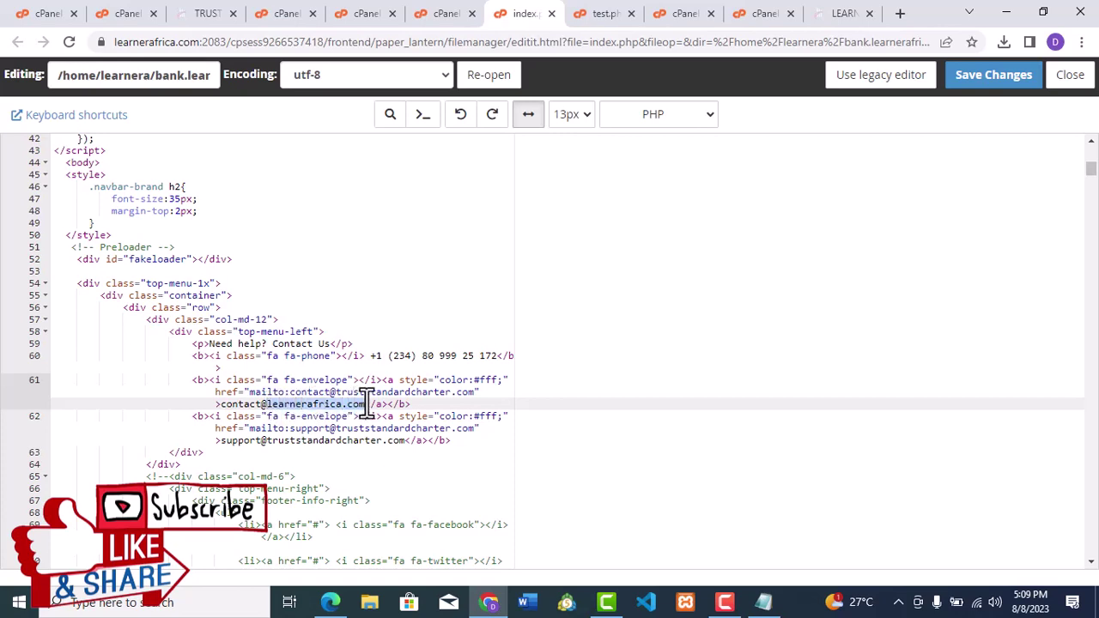
click(215, 451)
drag(268, 446, 405, 447)
key(ctrl+v)
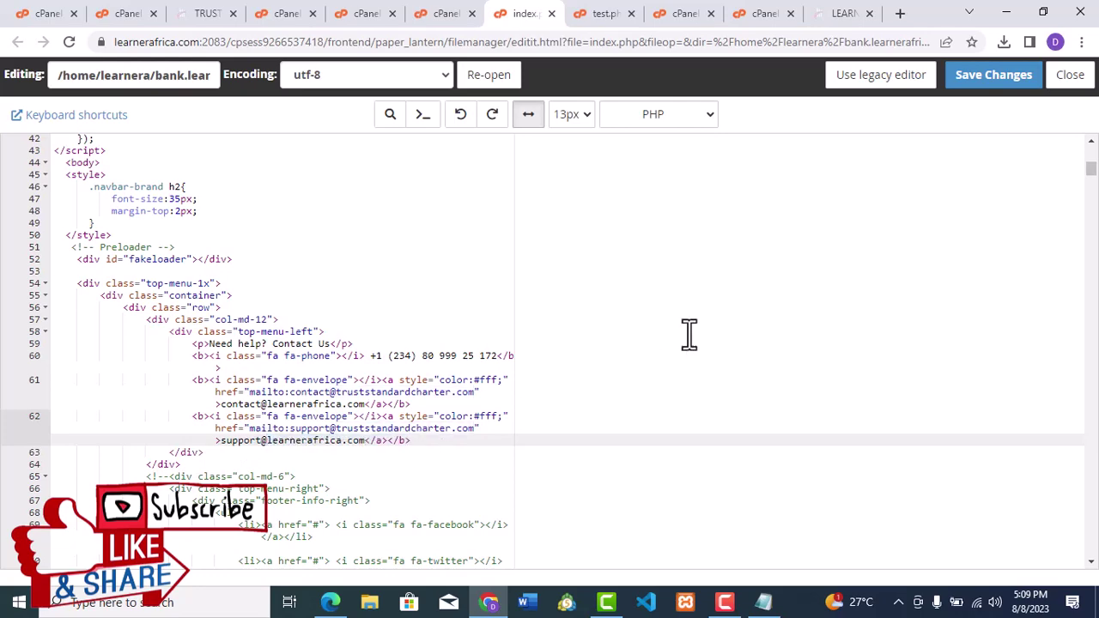
click(967, 79)
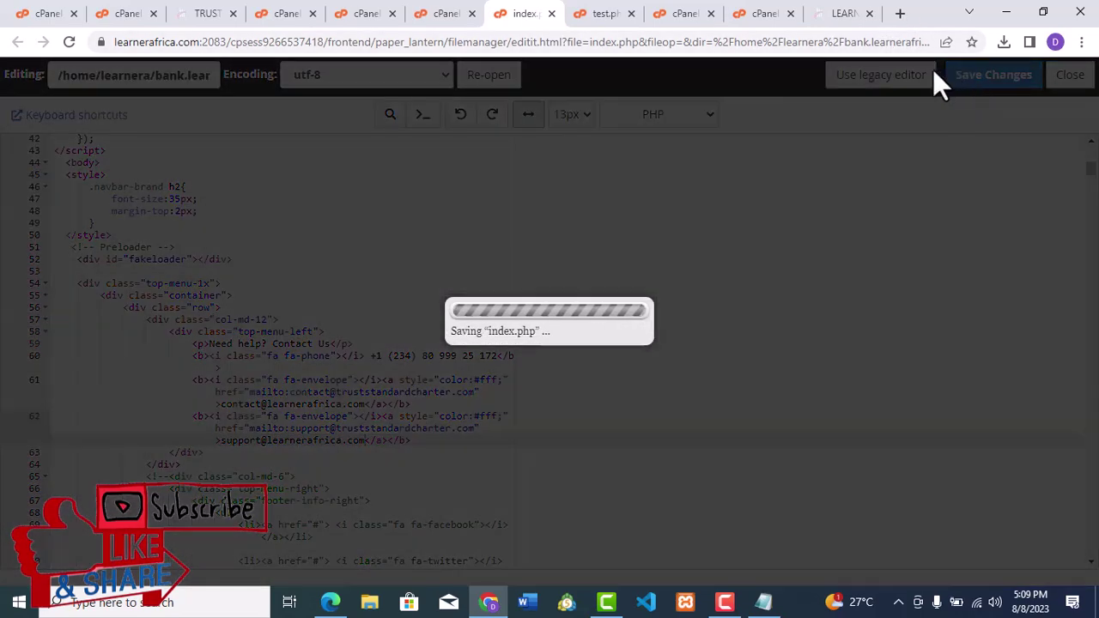
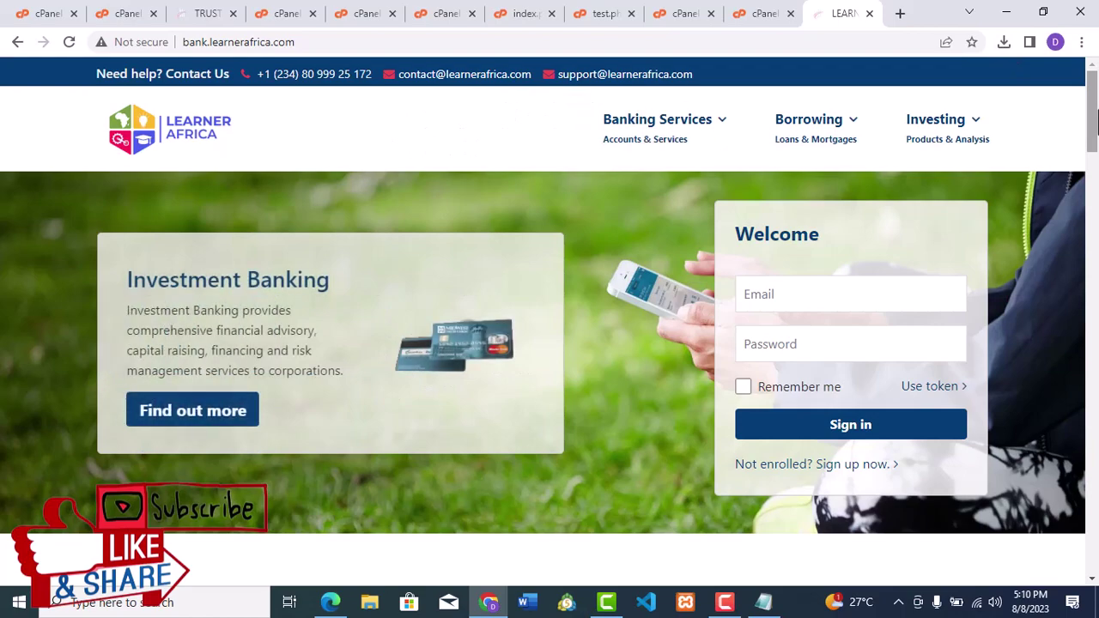
Step: Check the live bank site's footer, and search index.php for logo.png to locate the footer logo image
drag(1094, 122, 1094, 528)
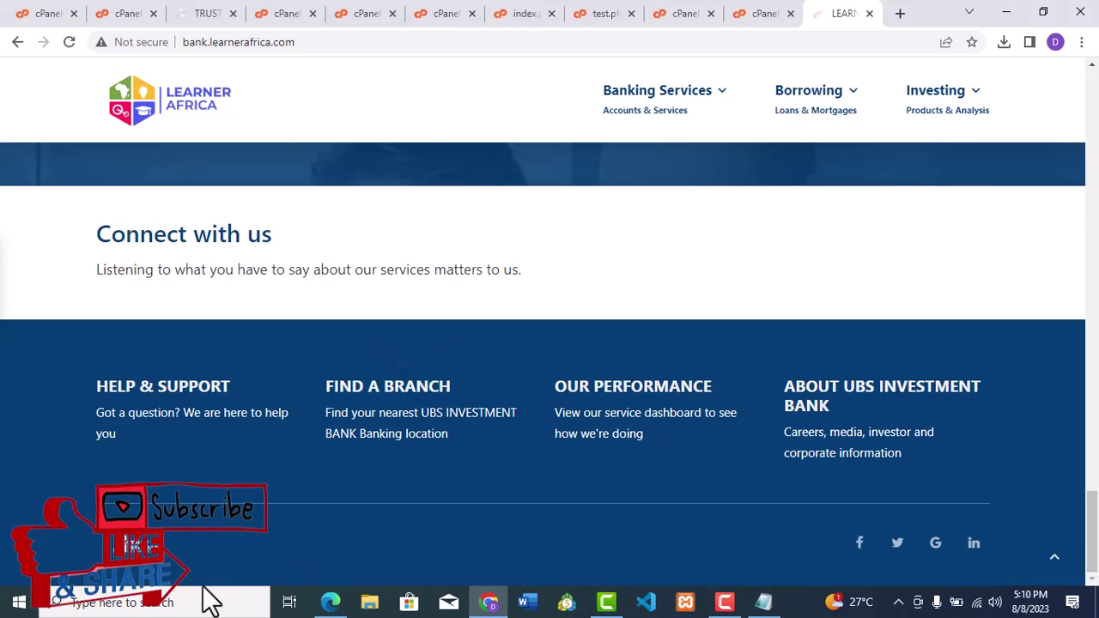
click(525, 14)
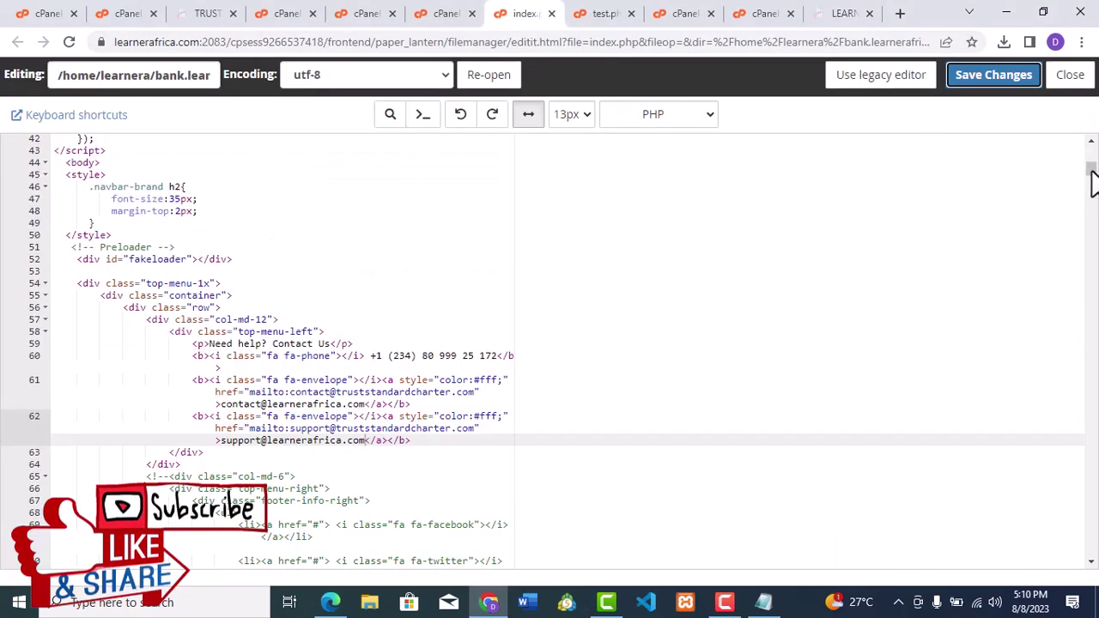
drag(1092, 182, 1091, 459)
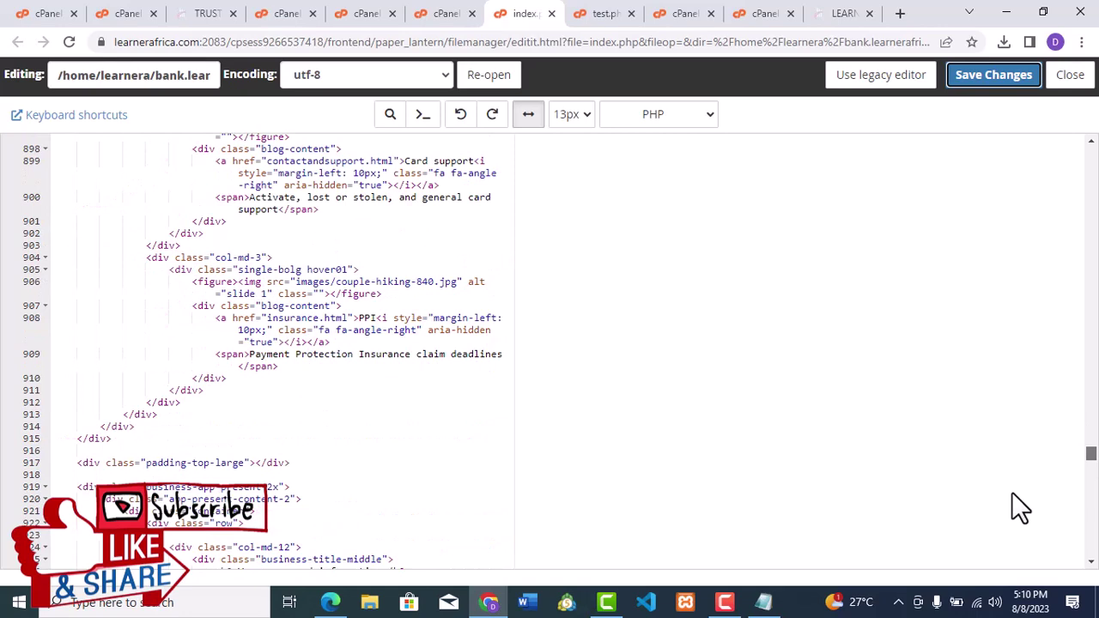
click(764, 388)
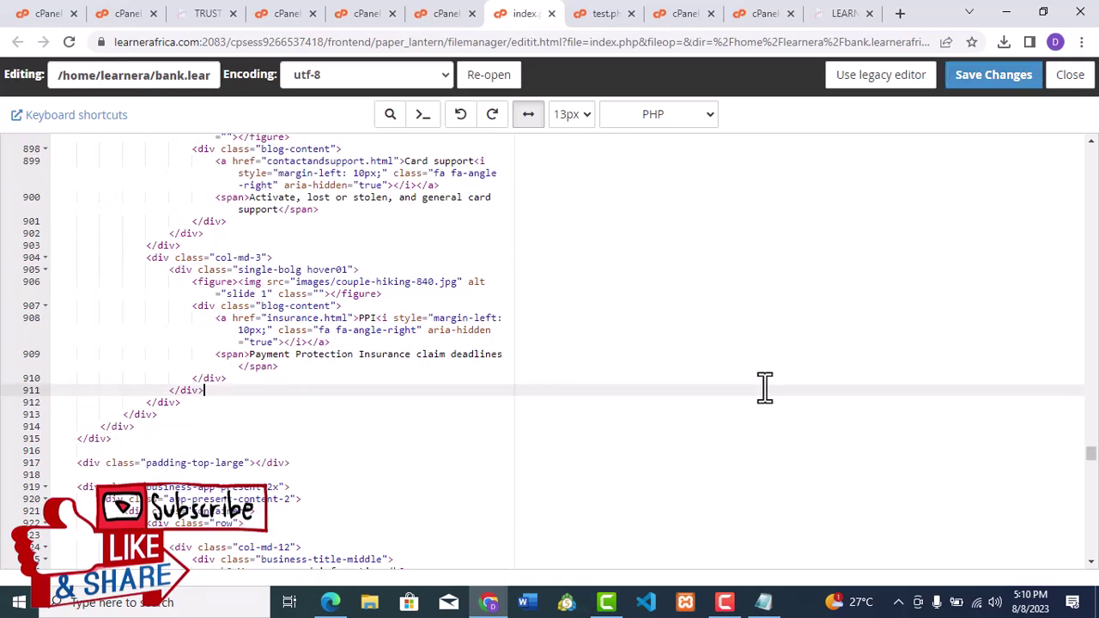
key(ctrl+f)
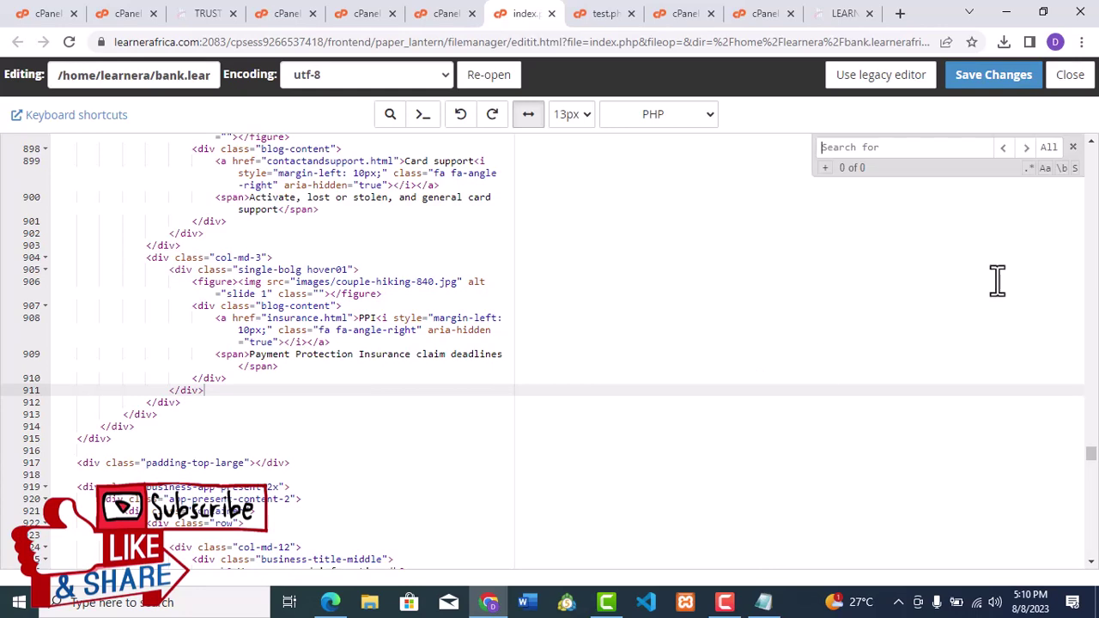
text(logo.)
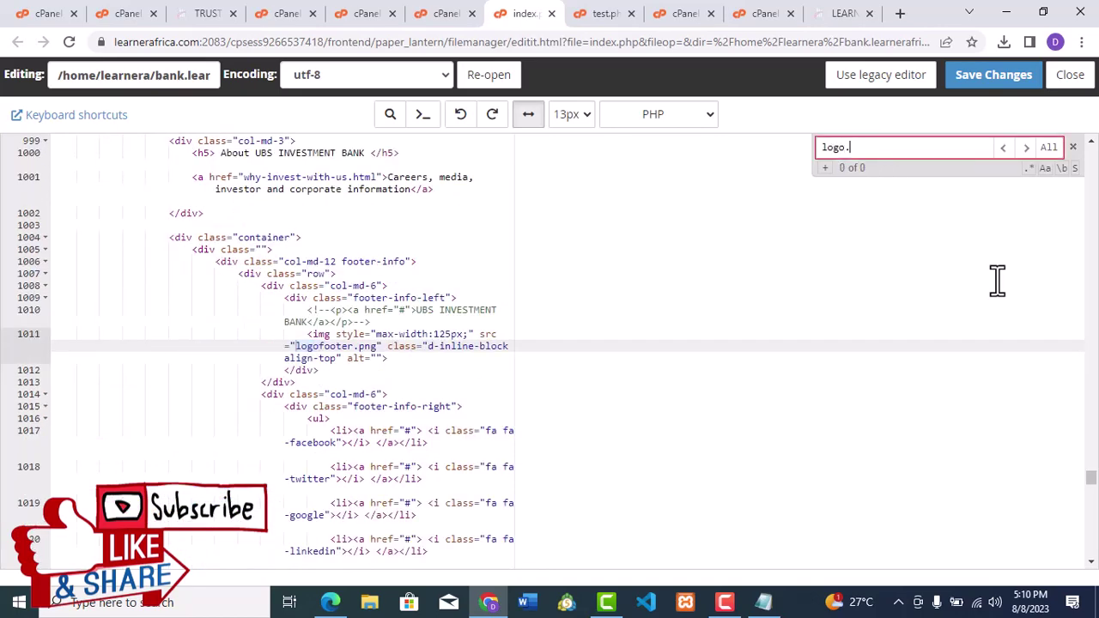
text(png)
Step: Change the footer logo's image source on line 1011 to logo2.jpeg, save index.php and view the live bank site
drag(354, 347, 320, 350)
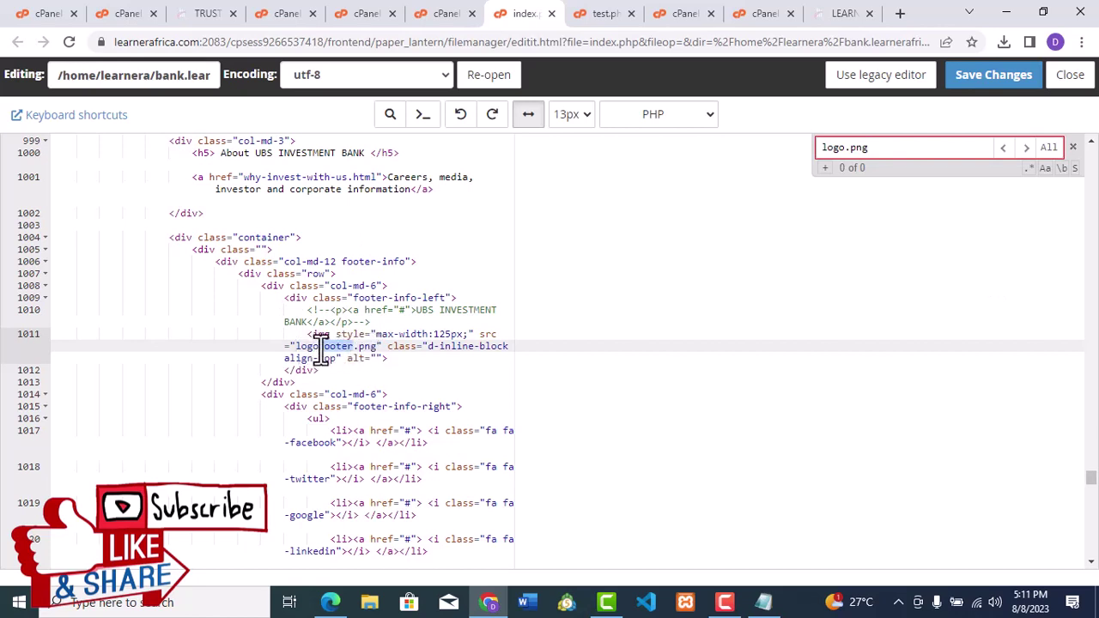
key(BackSpace)
text(2)
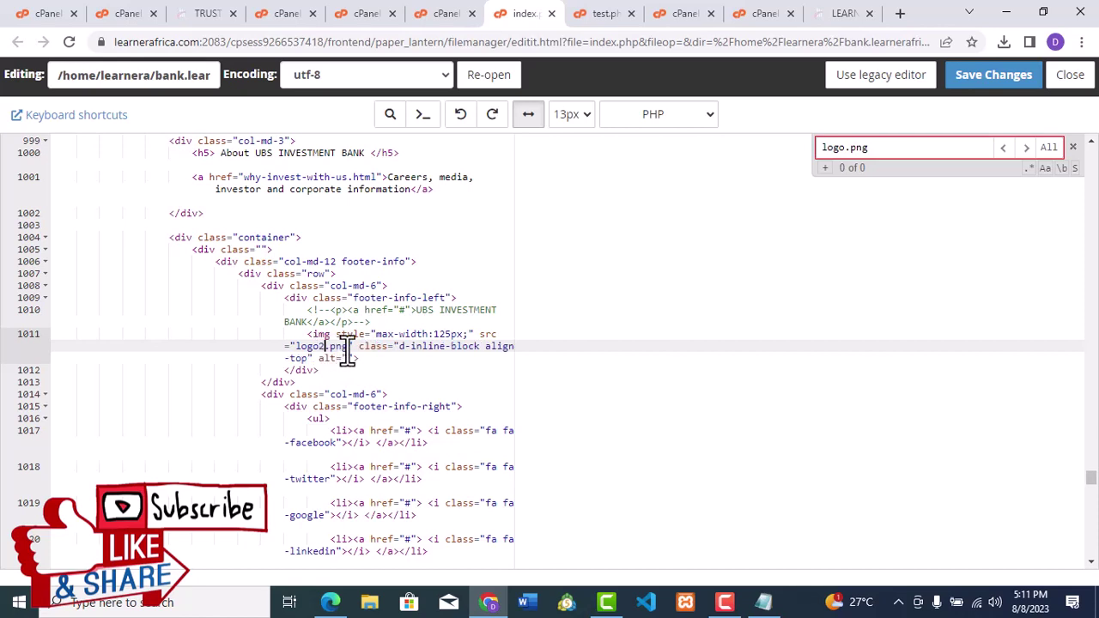
drag(349, 348, 331, 352)
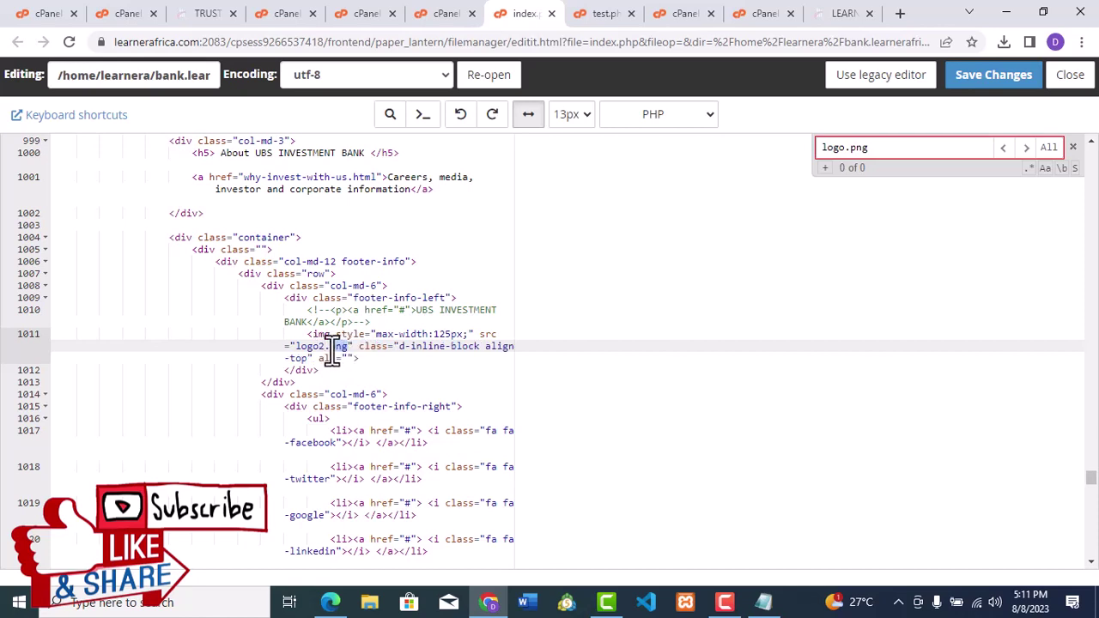
text(jpeg)
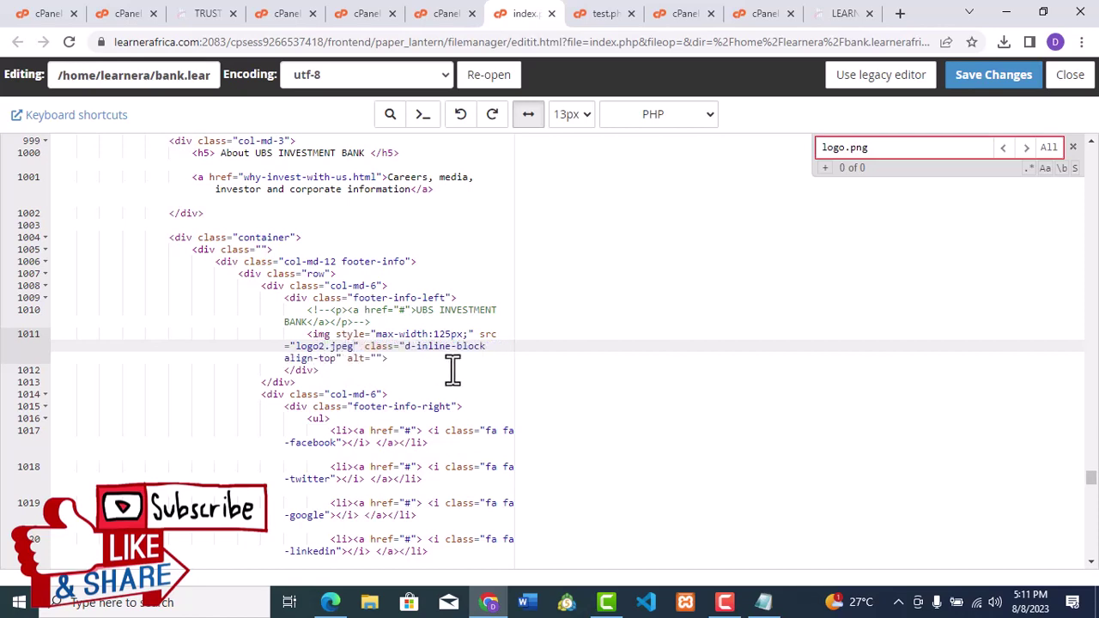
click(1017, 78)
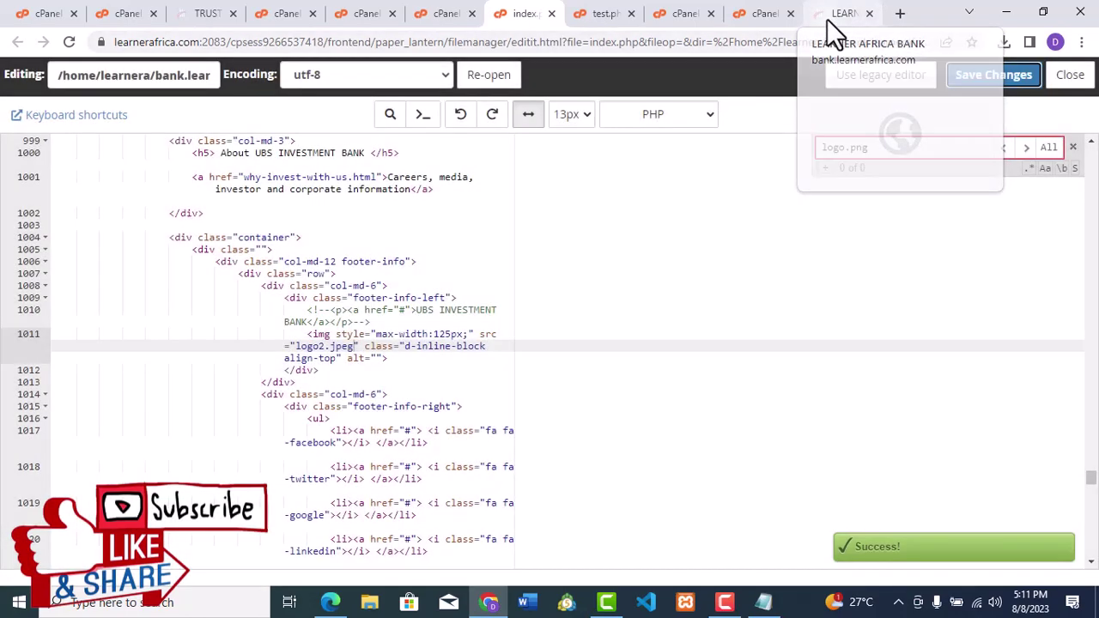
click(837, 15)
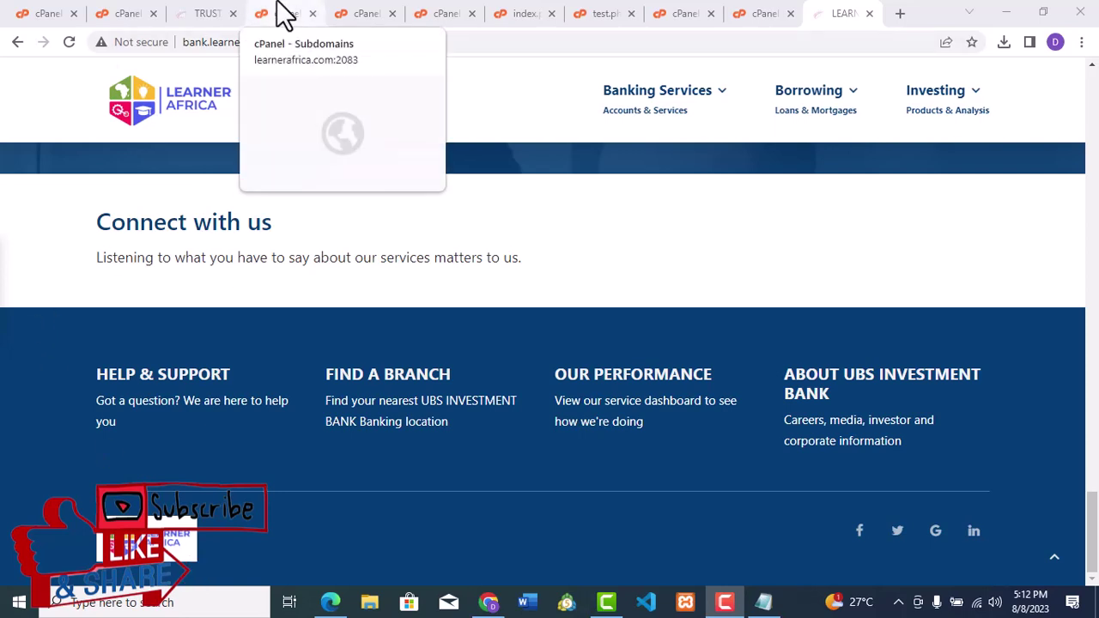
Step: Return to the cPanel home page, search for phpMyAdmin and open it
click(305, 13)
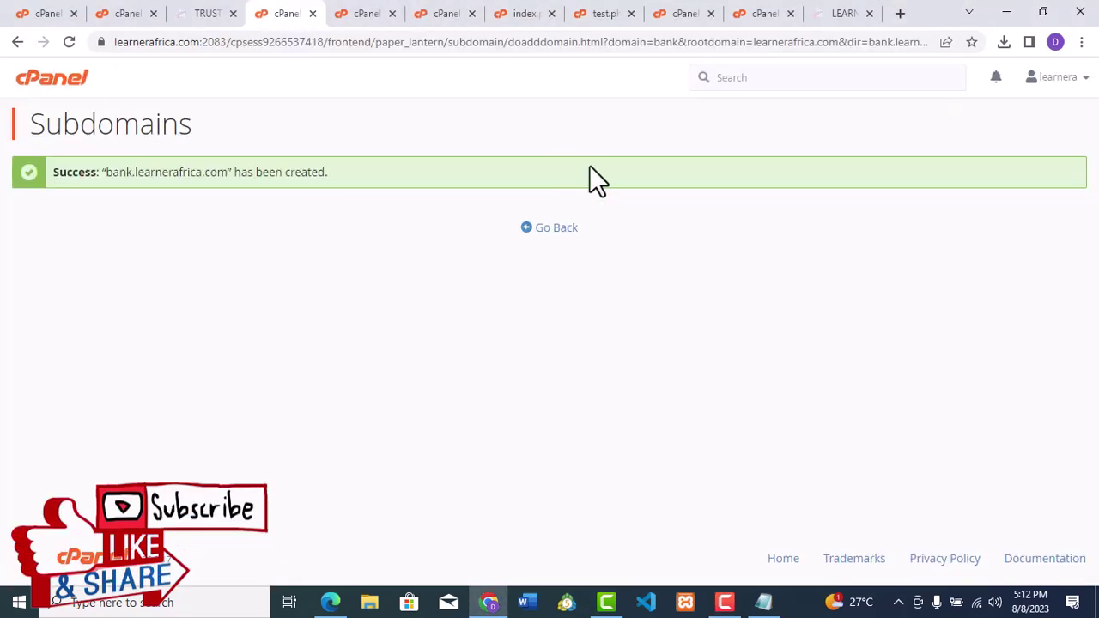
click(385, 10)
click(289, 10)
click(36, 93)
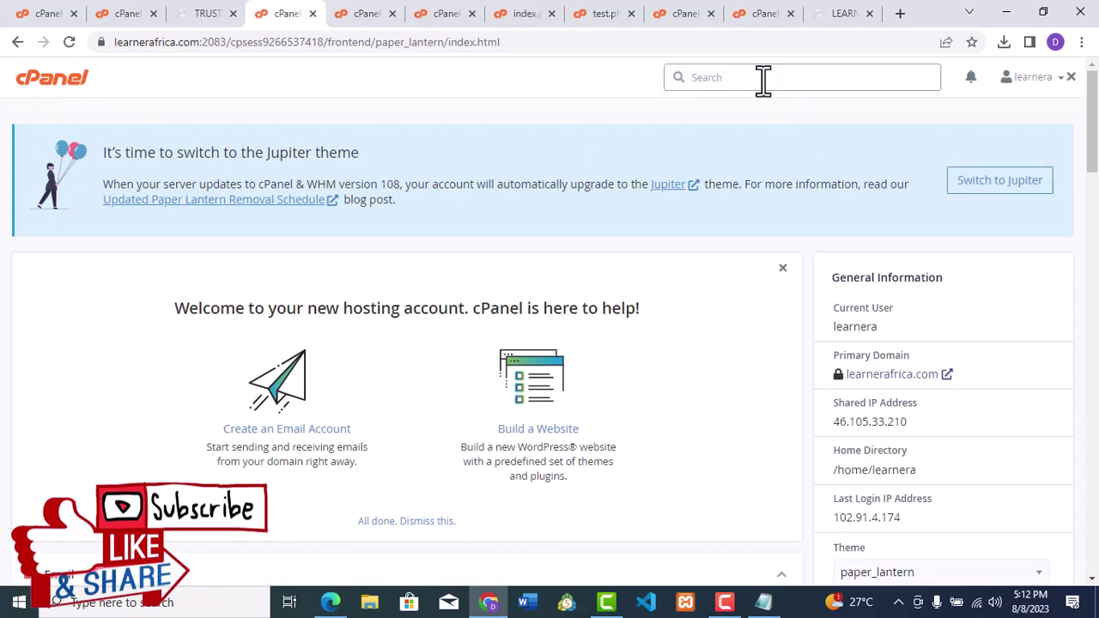
text(ph)
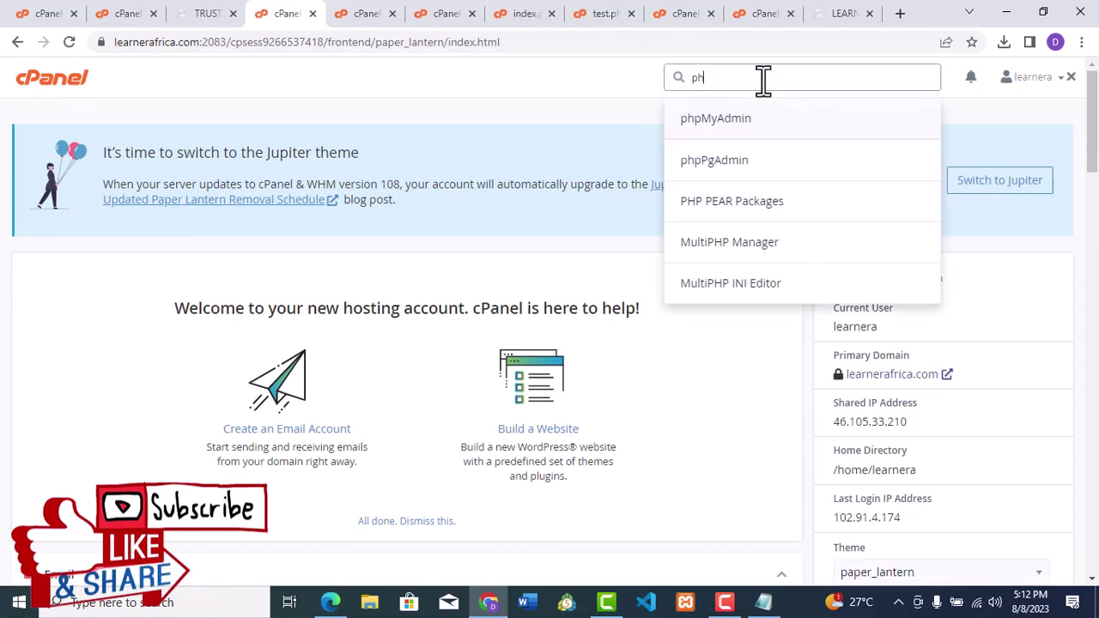
text(pmy)
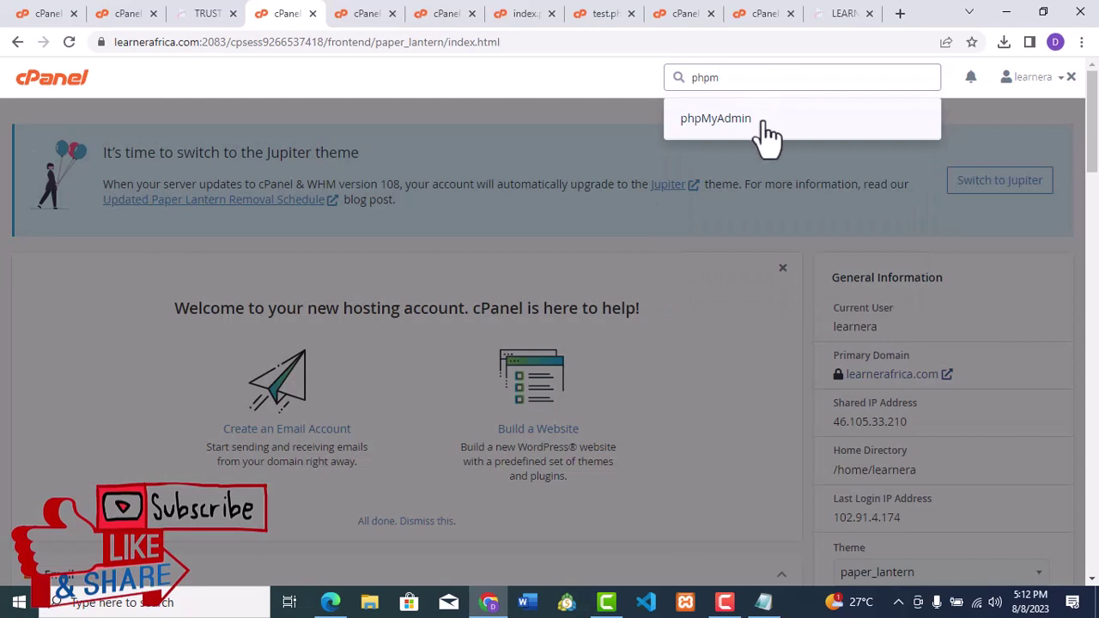
click(765, 133)
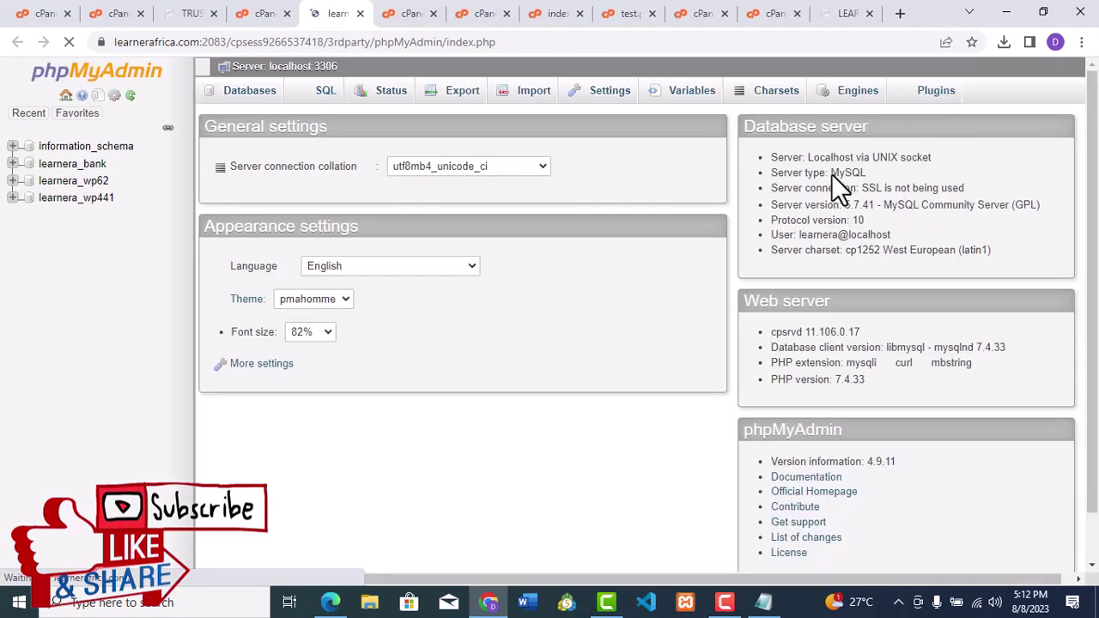
Step: Import the SQL file from the computer into the learnera_bank database and open its admin table
scroll(833, 176, down, 1)
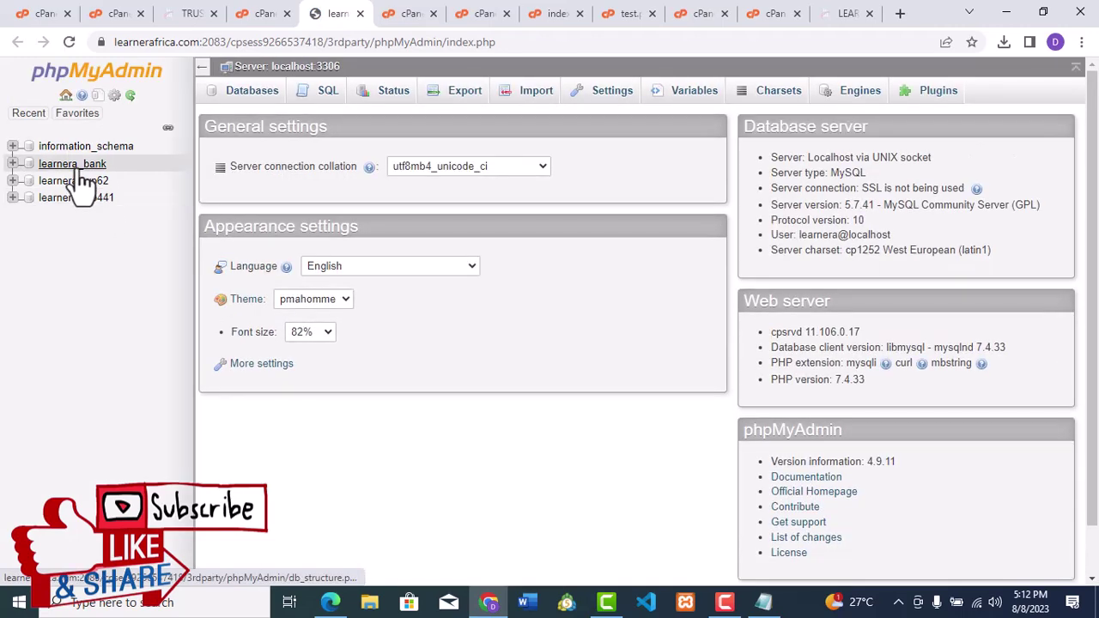
click(77, 167)
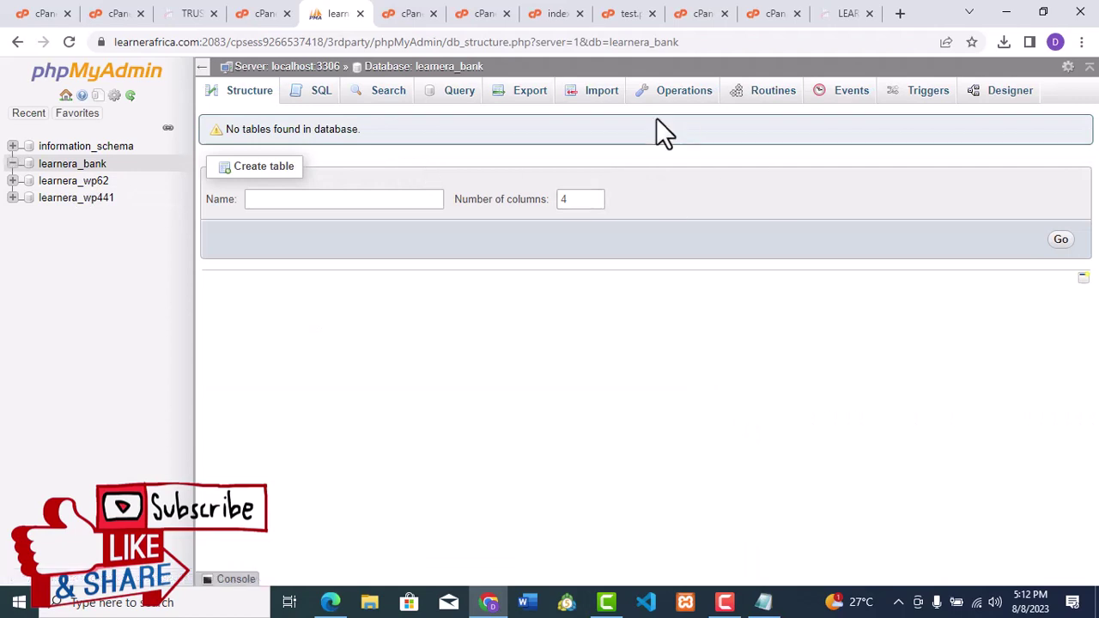
click(604, 97)
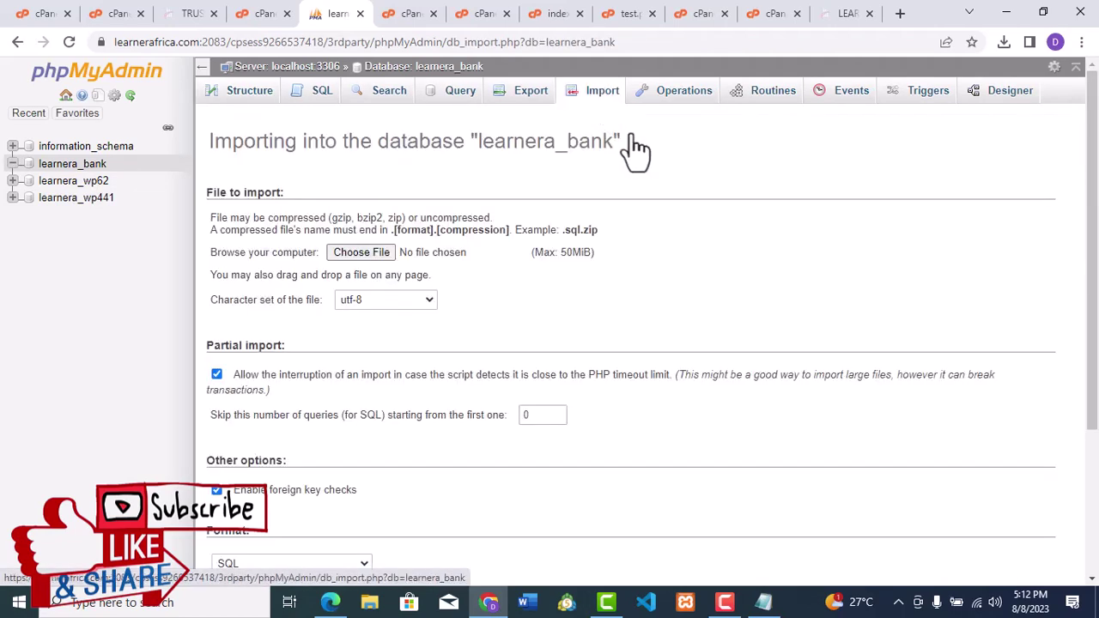
click(368, 250)
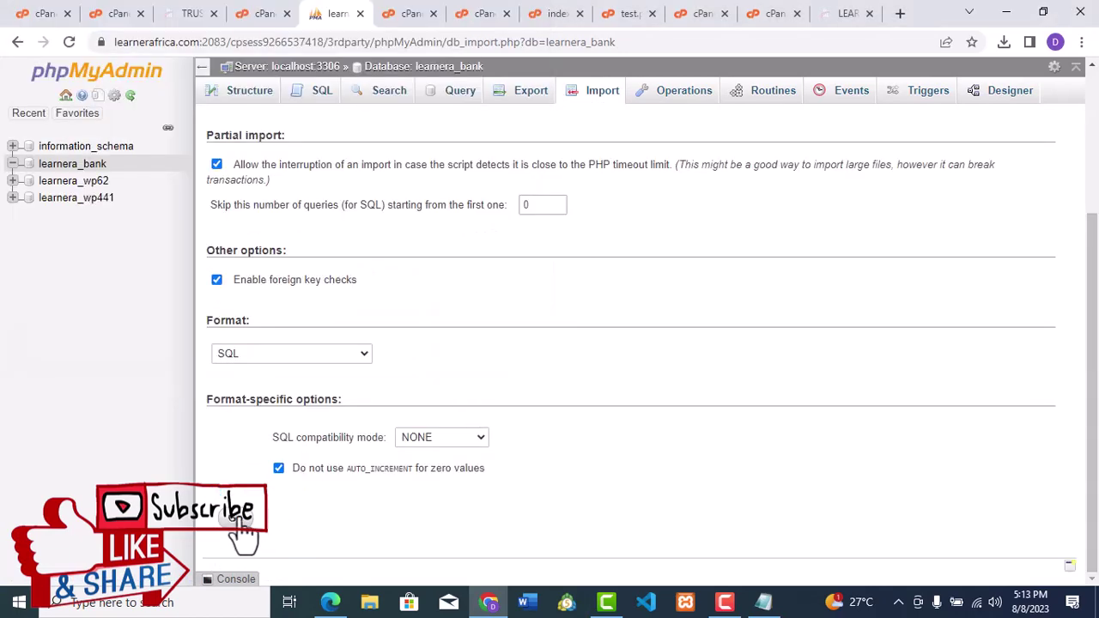
click(225, 517)
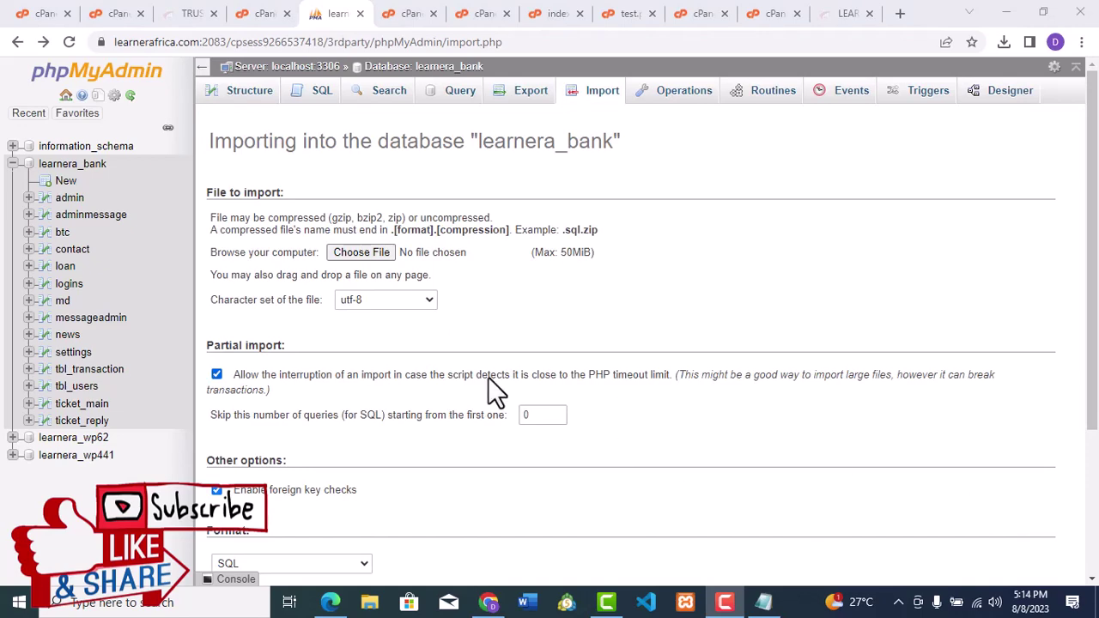
click(72, 203)
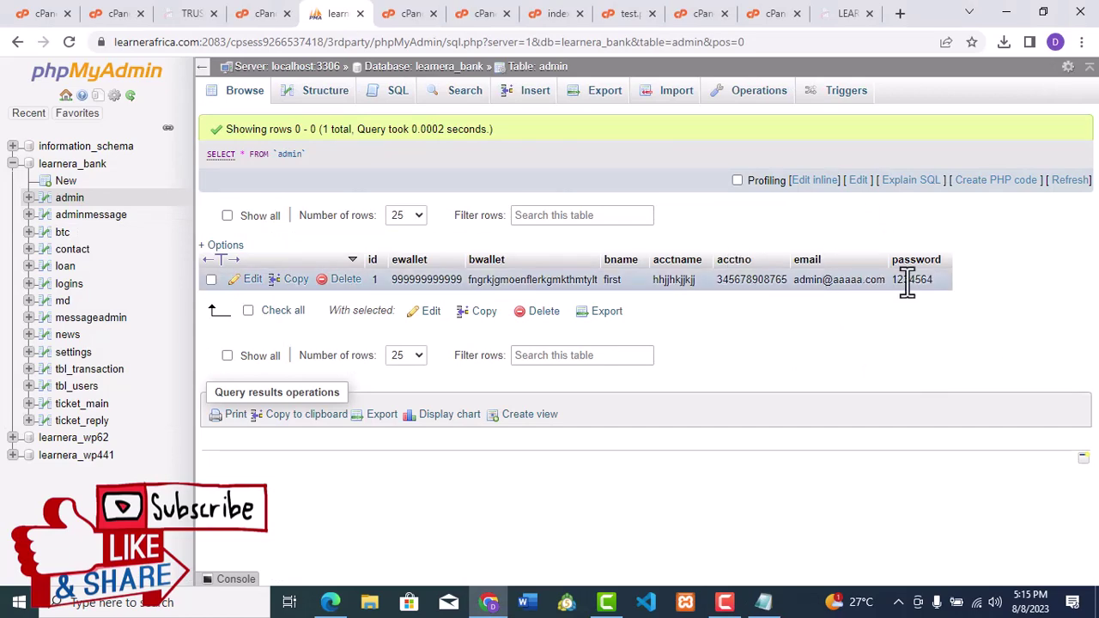
Step: Enter the admin address bank.learnerafrica.com/secured/admin/pages in the live bank site's tab
click(330, 603)
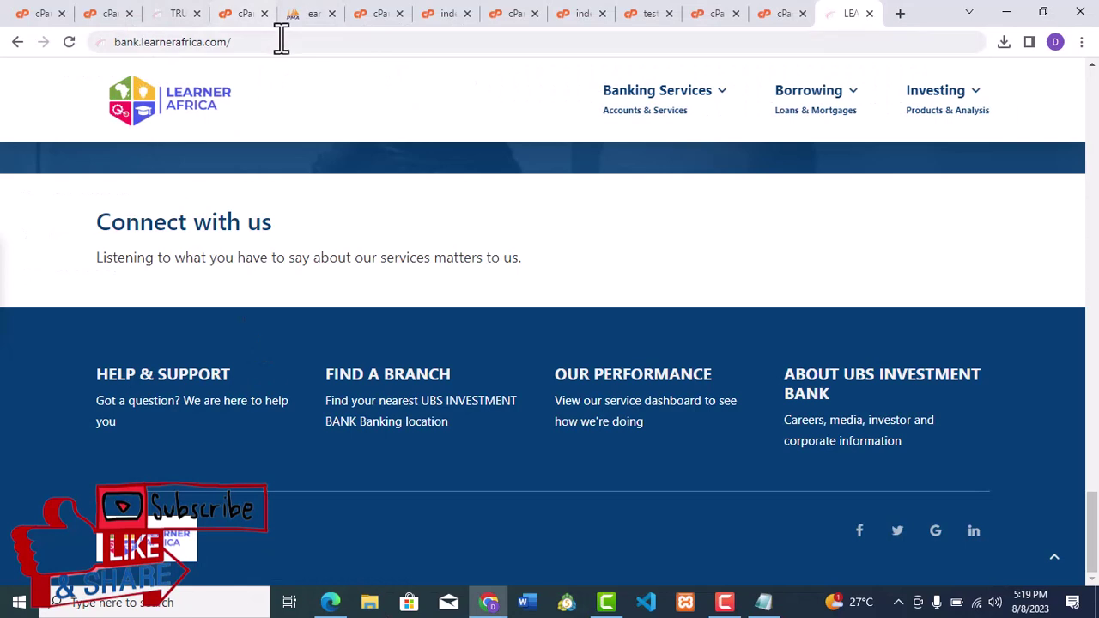
click(280, 38)
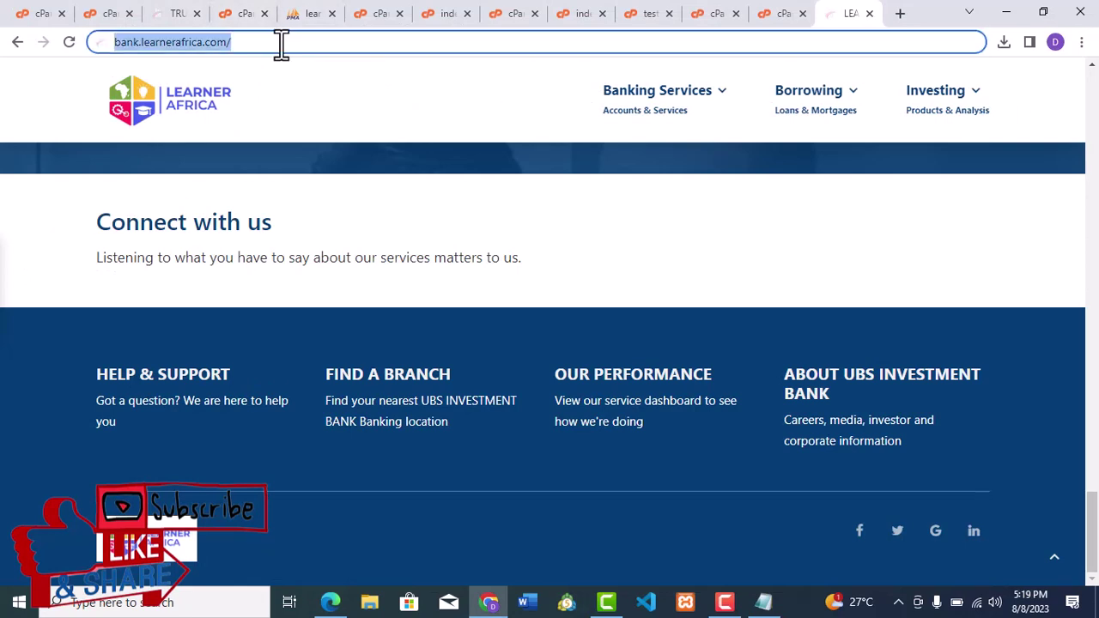
click(280, 43)
text(se)
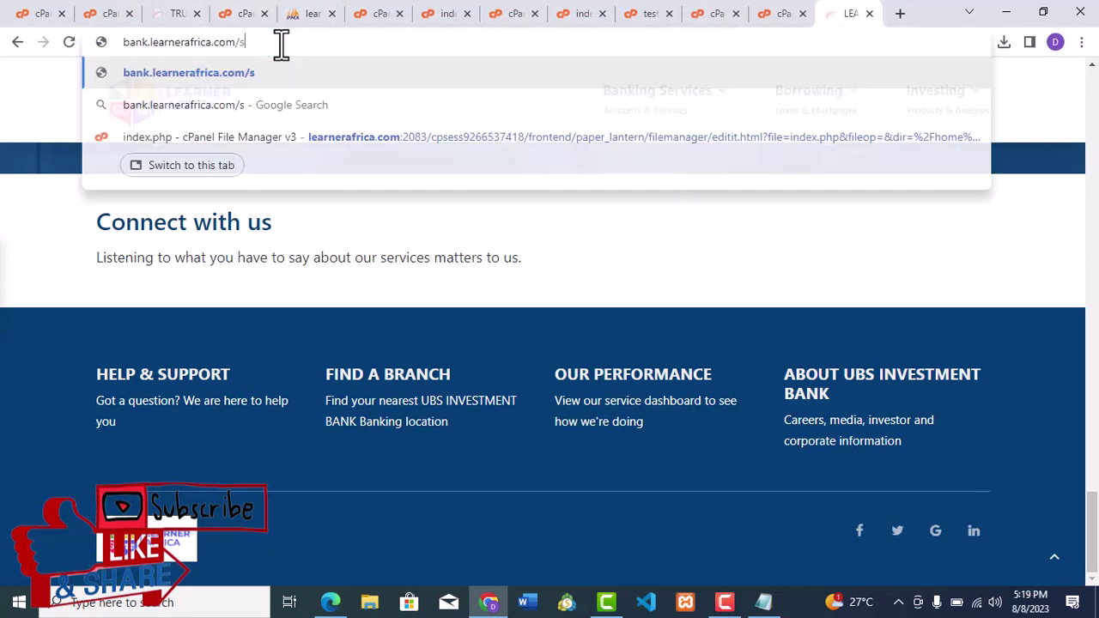
text(cured/admin/pa)
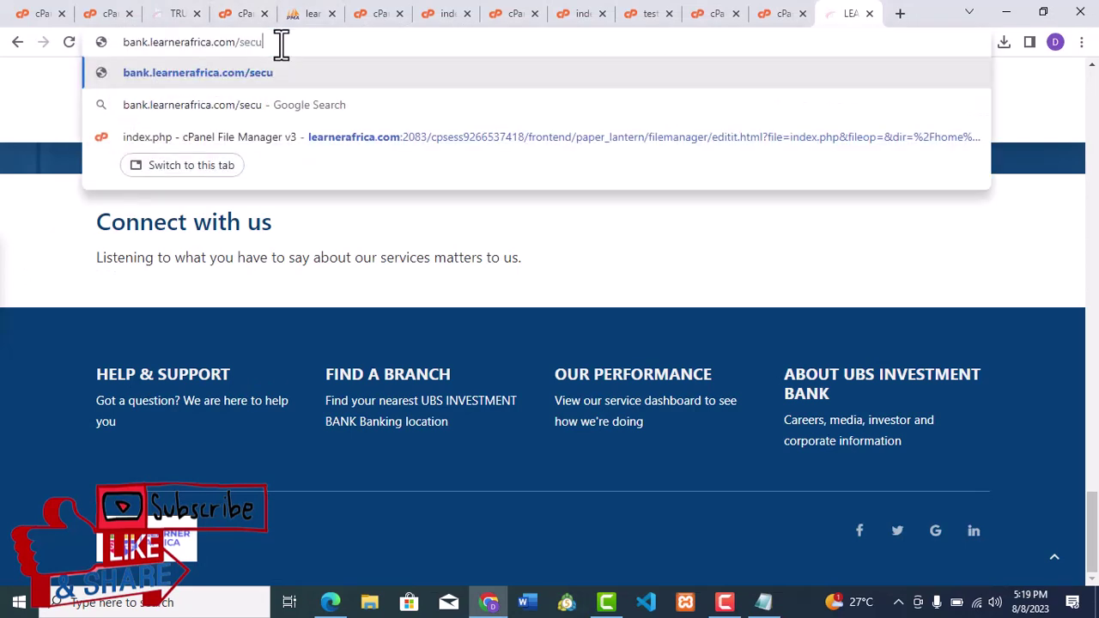
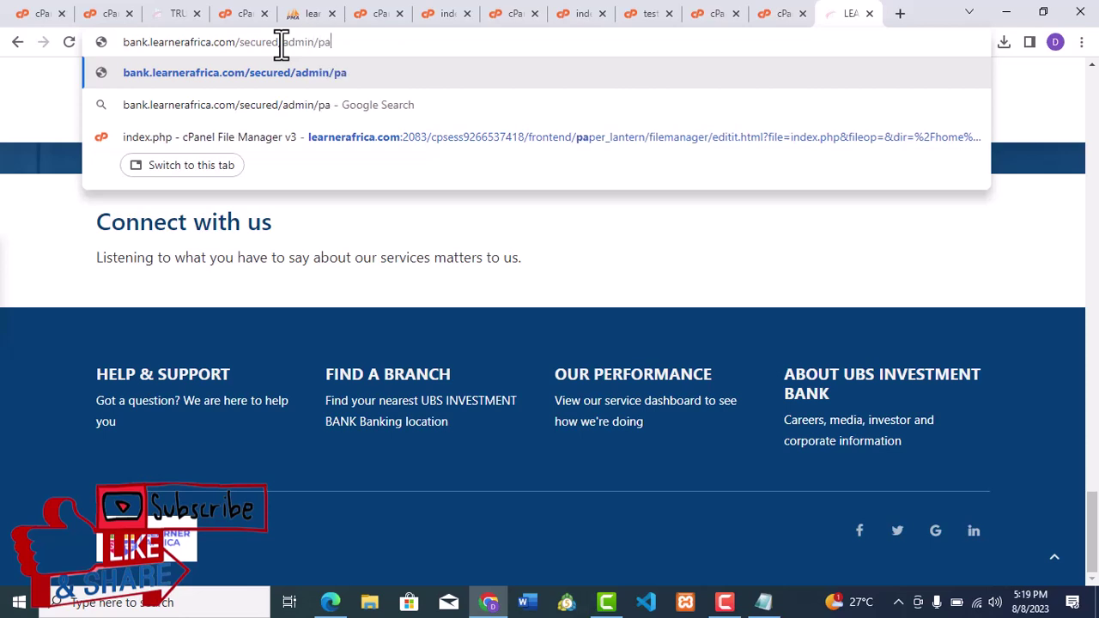
text(ges)
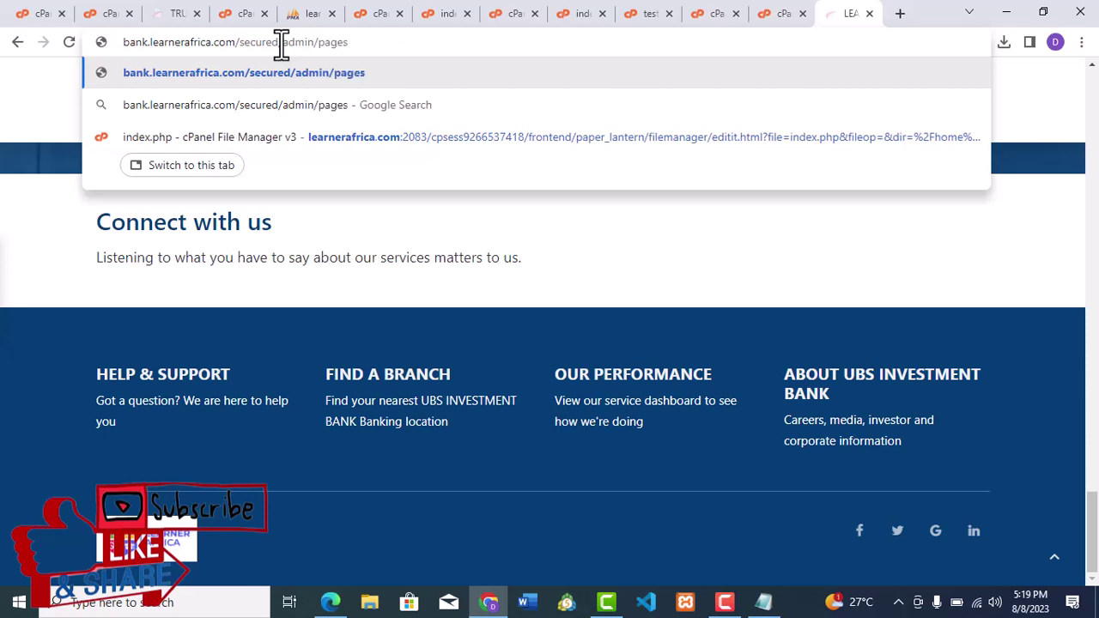
Step: Check the site's folder path in File Manager by going to the parent folder and reopening pages
click(377, 14)
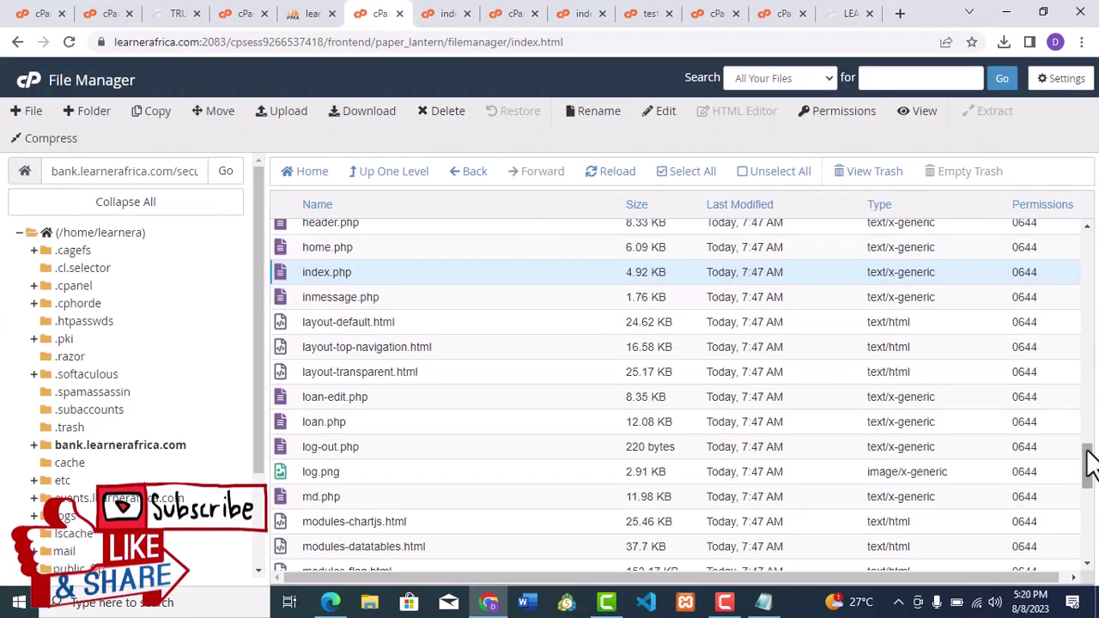
drag(1086, 461, 1079, 215)
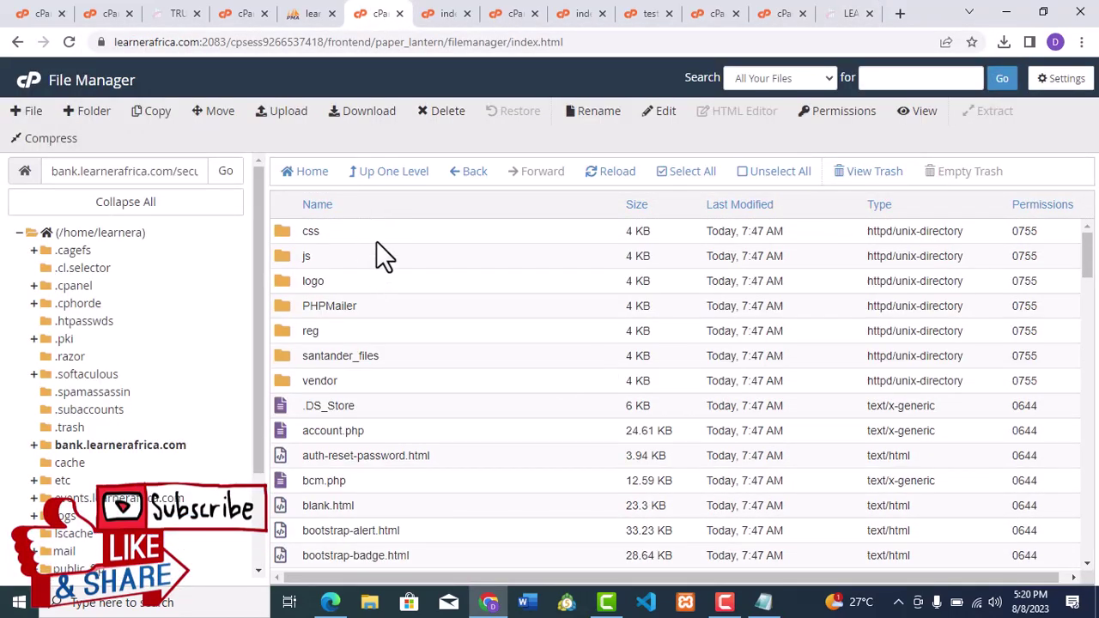
click(446, 176)
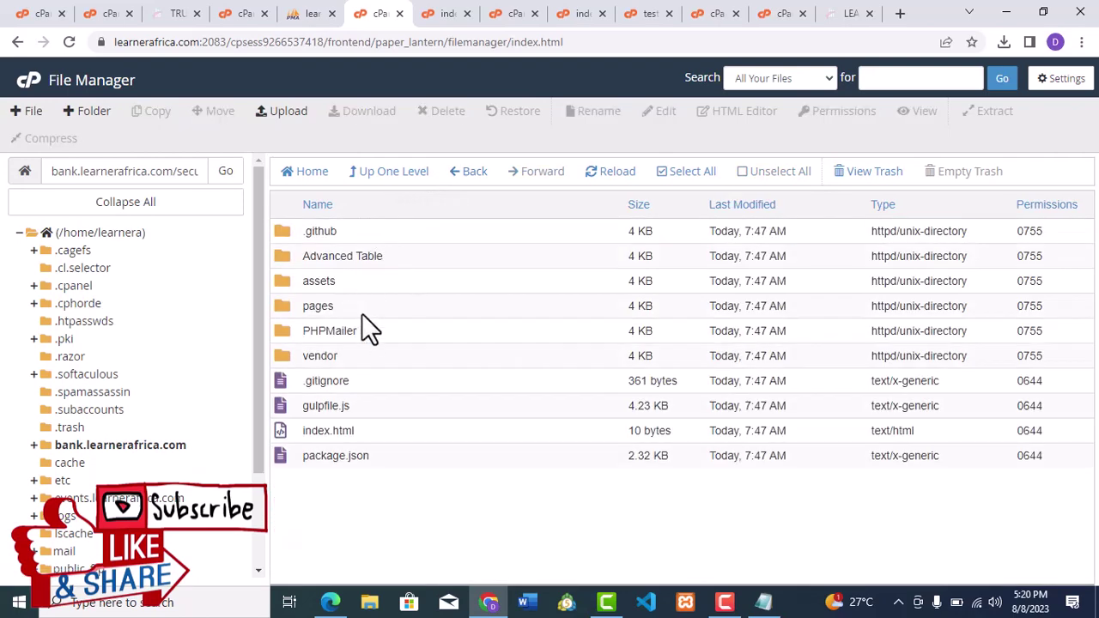
double_click(361, 314)
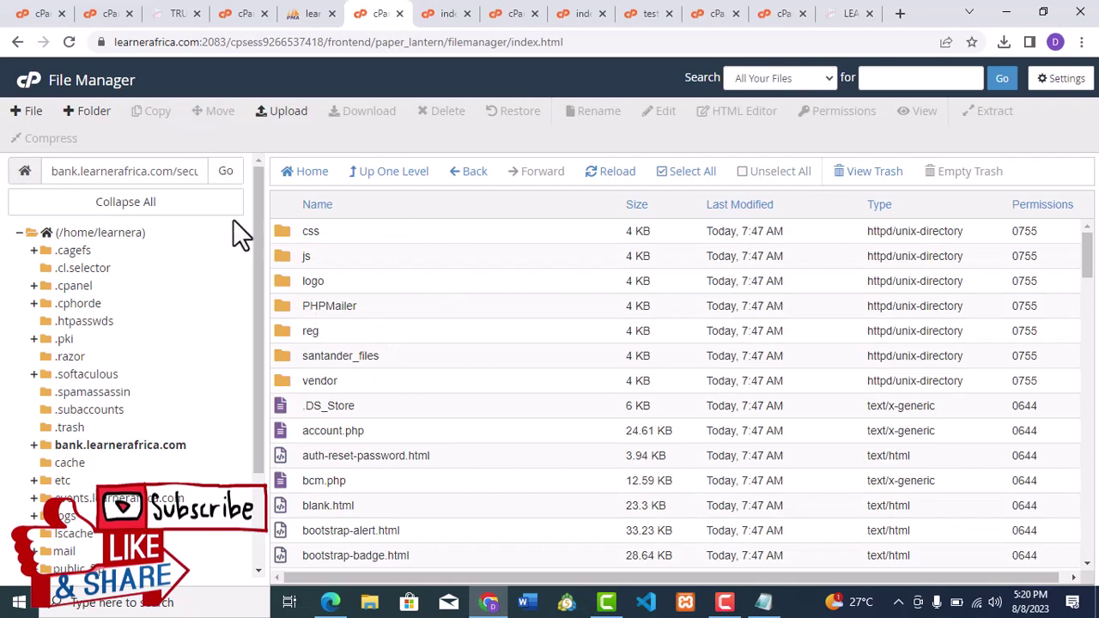